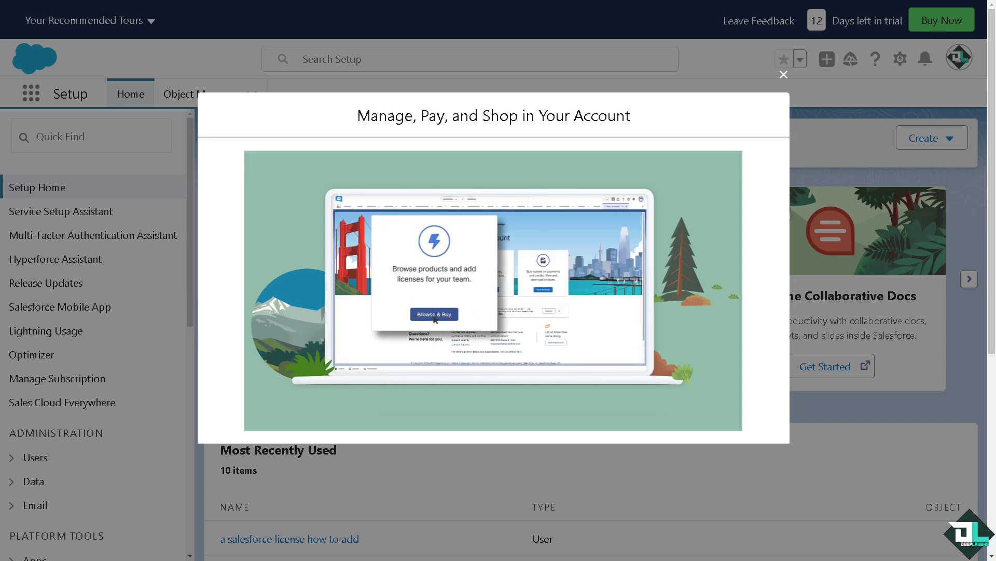
Close the 'Manage, Pay, and Shop in Your Account' announcement on Setup Home
{"action": "left_click", "coordinate": [784, 74]}
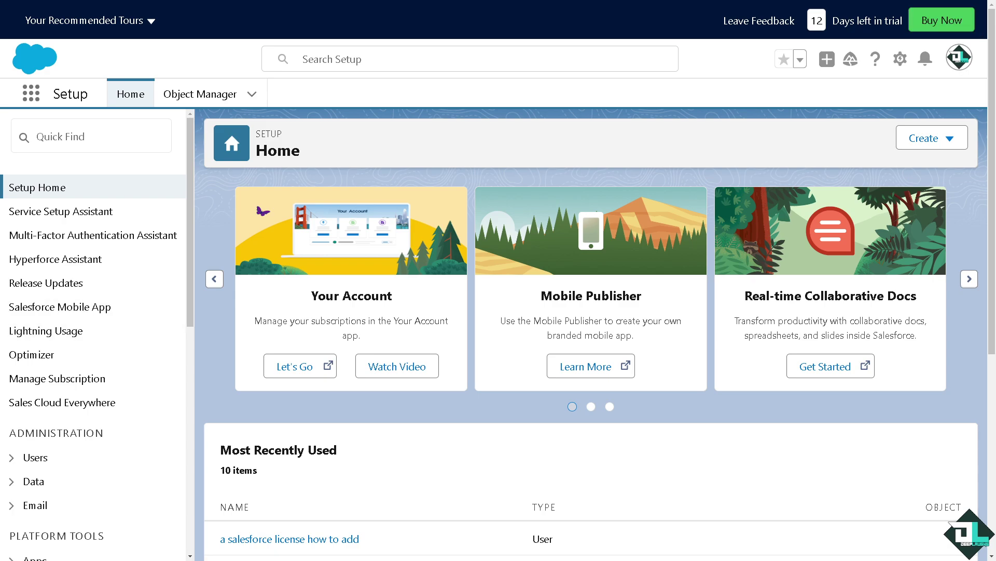
Show the profile panel with display density and the switch-to-Classic option
{"action": "left_click", "coordinate": [959, 57]}
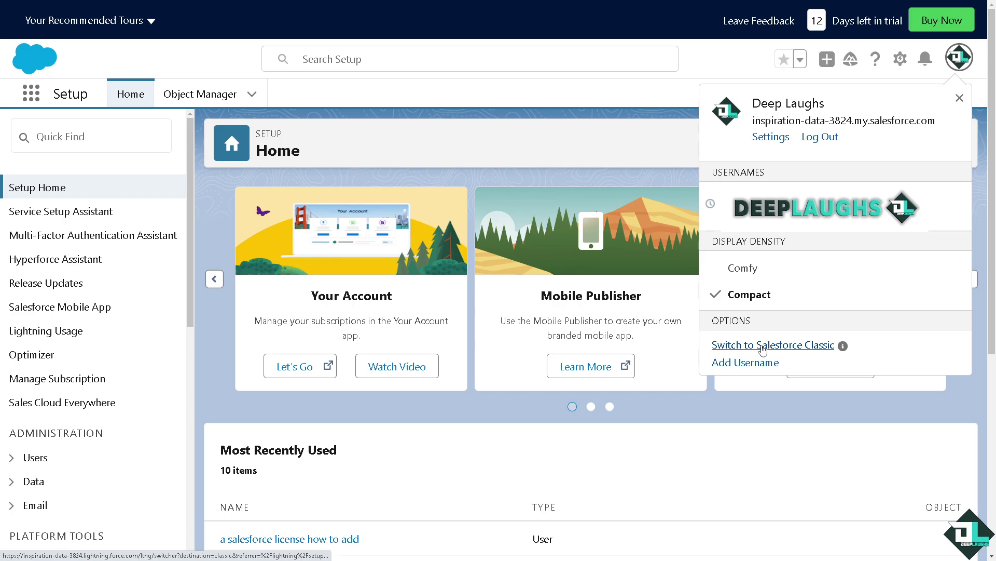
Switch to Salesforce Classic, then back to Lightning Experience
{"action": "left_click", "coordinate": [763, 348]}
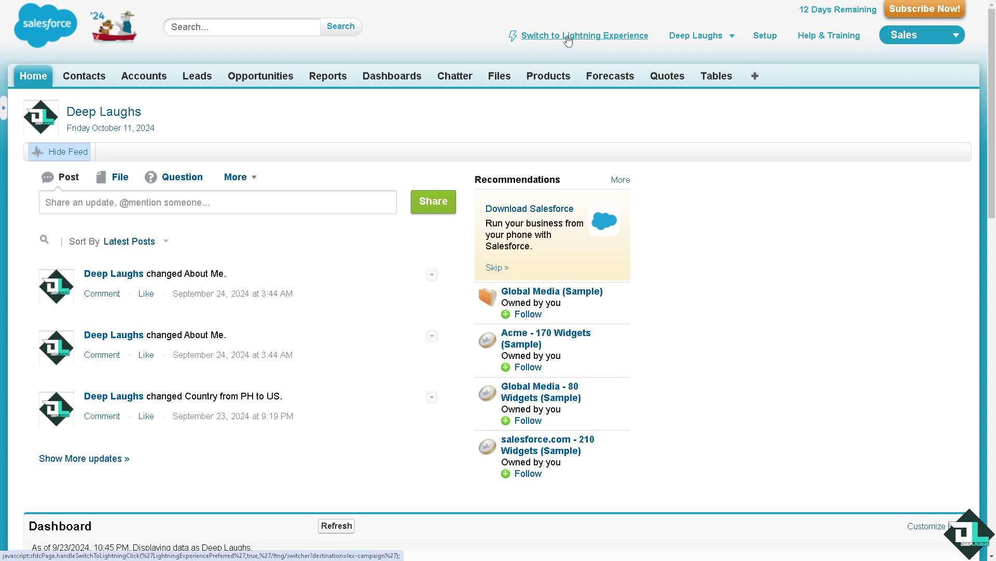
{"action": "left_click", "coordinate": [568, 38]}
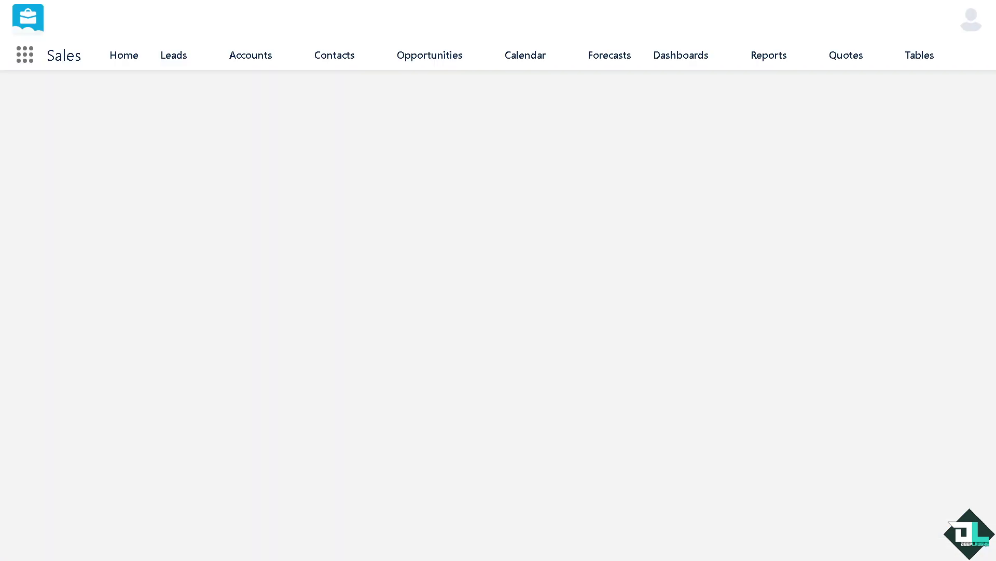